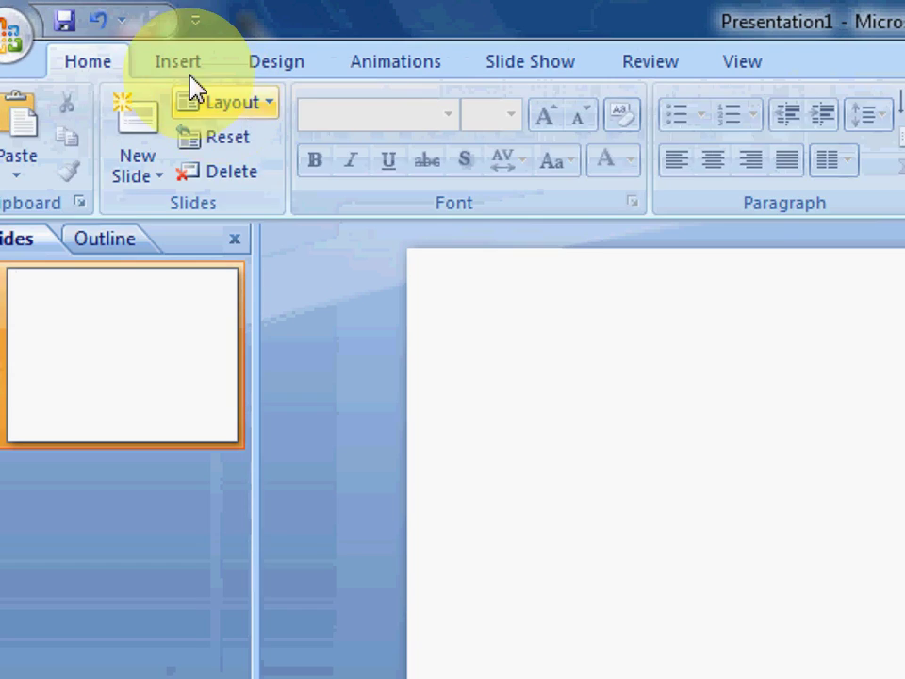
- Insert the picture 278439-beautiful-girls from the Desktop onto the blank slide
left_click(106, 33)
left_click(130, 163)
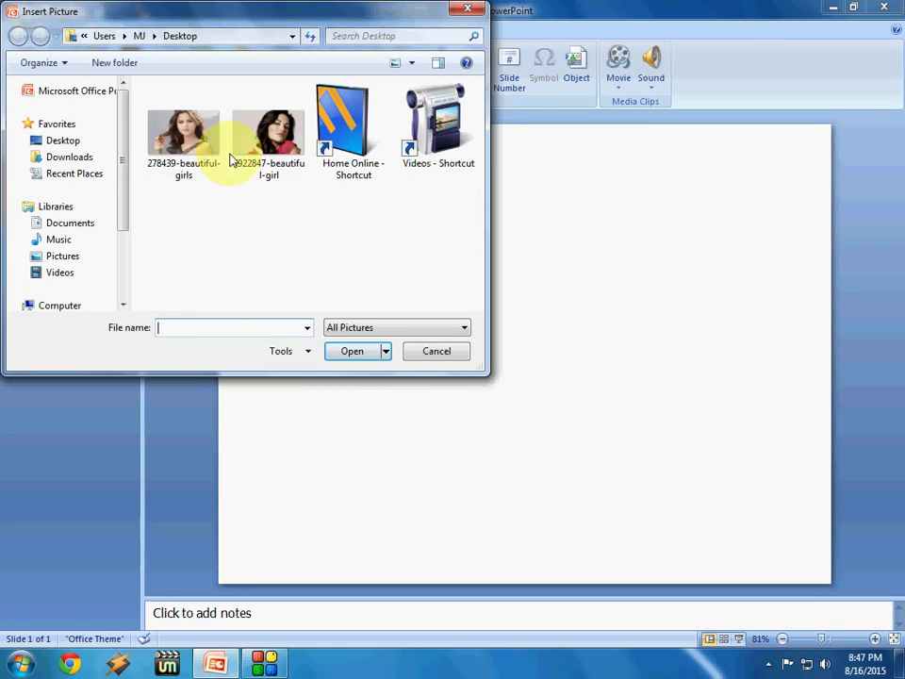
left_click(182, 125)
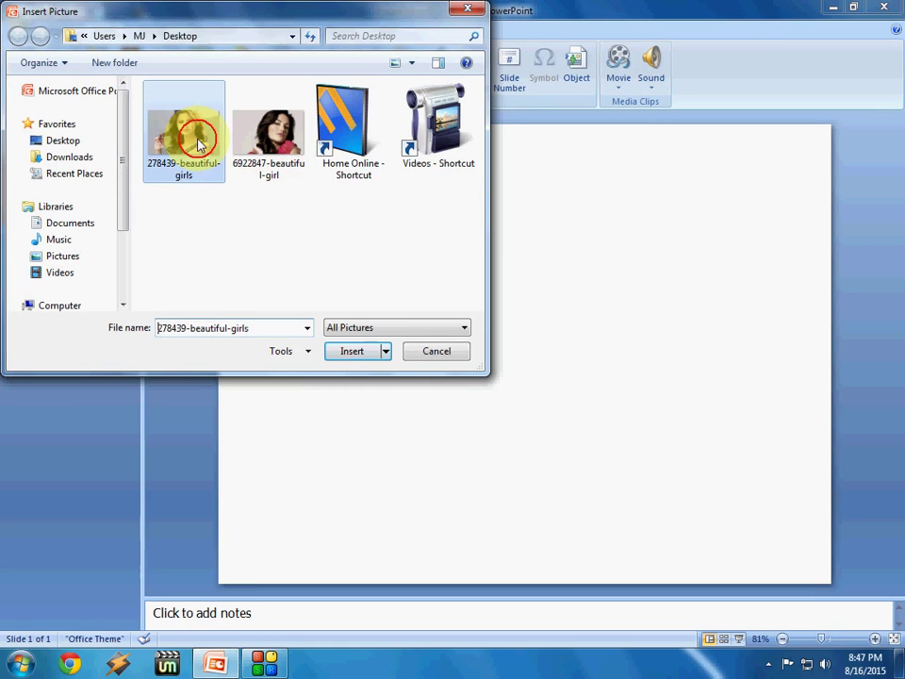
left_click(346, 351)
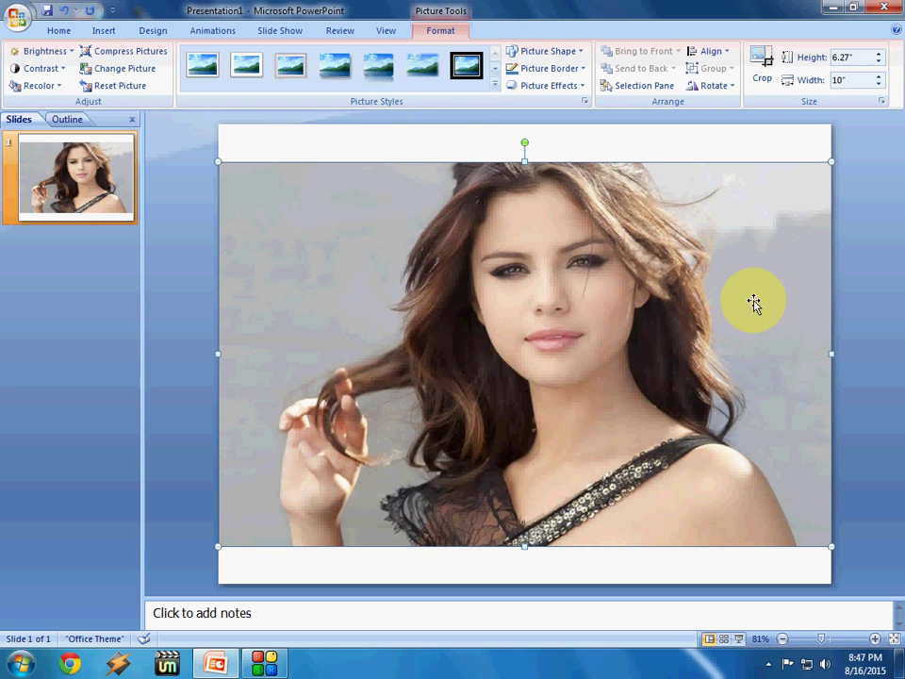
- Resize the photo to 3.29" × 5.25" and position it in the upper middle of the slide
left_click_drag(754, 303, 657, 282)
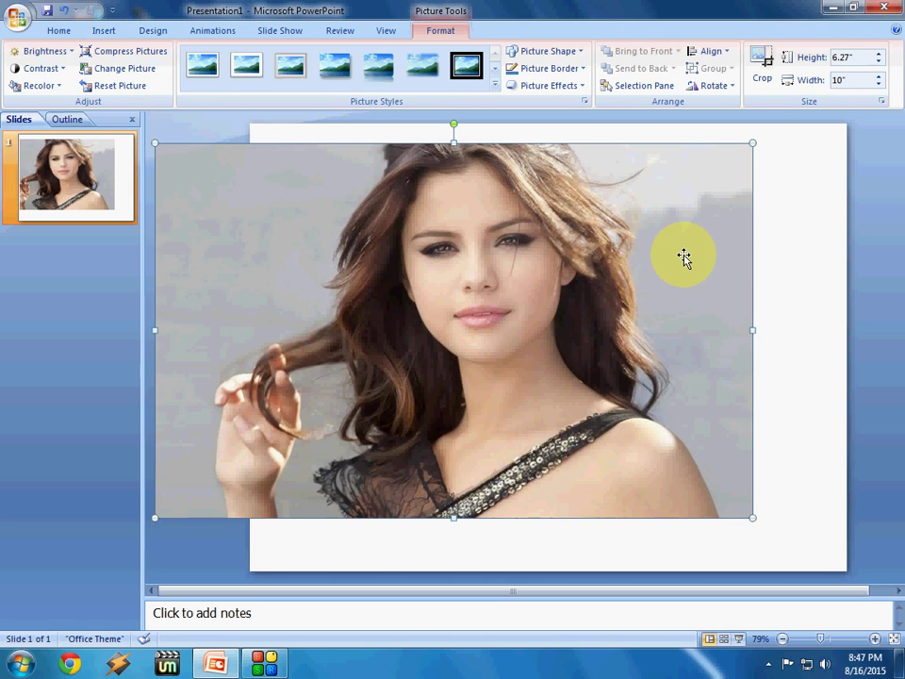
left_click_drag(753, 141, 638, 215)
left_click_drag(560, 286, 645, 242)
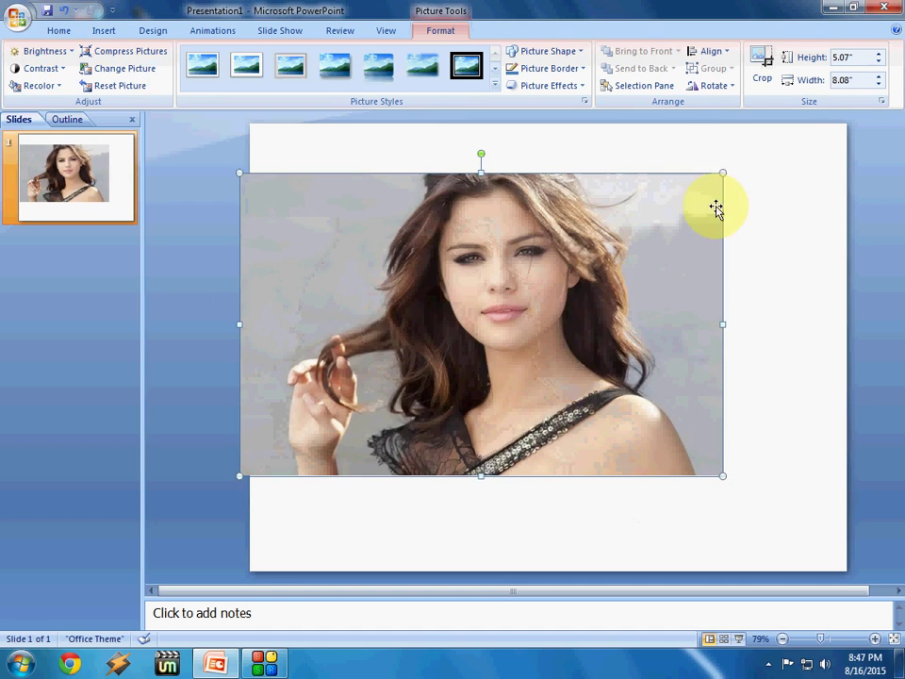
left_click_drag(723, 174, 554, 279)
left_click_drag(484, 327, 628, 231)
left_click(452, 453)
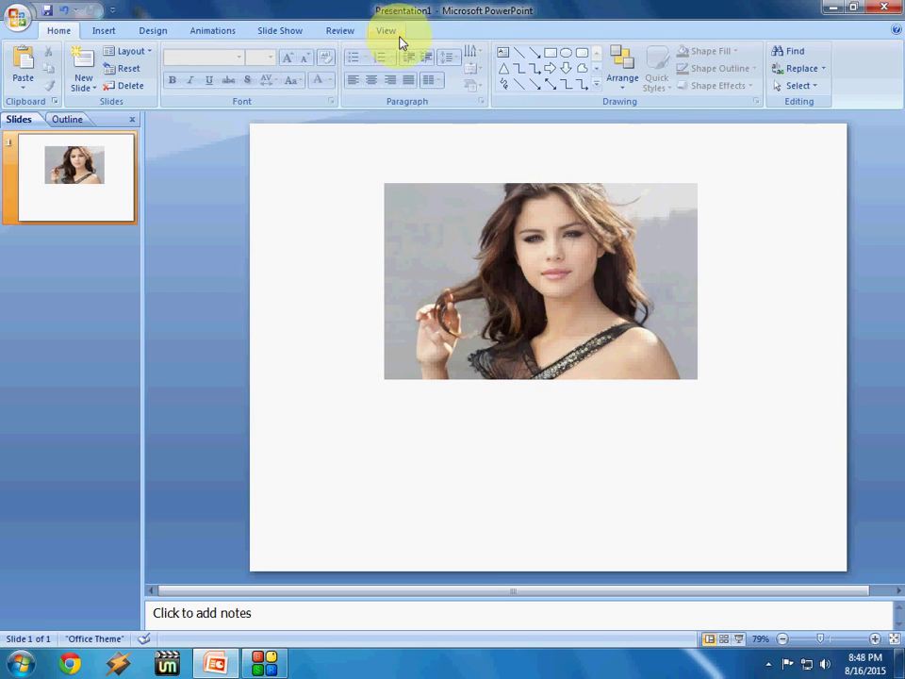
left_click(514, 330)
key("alt")
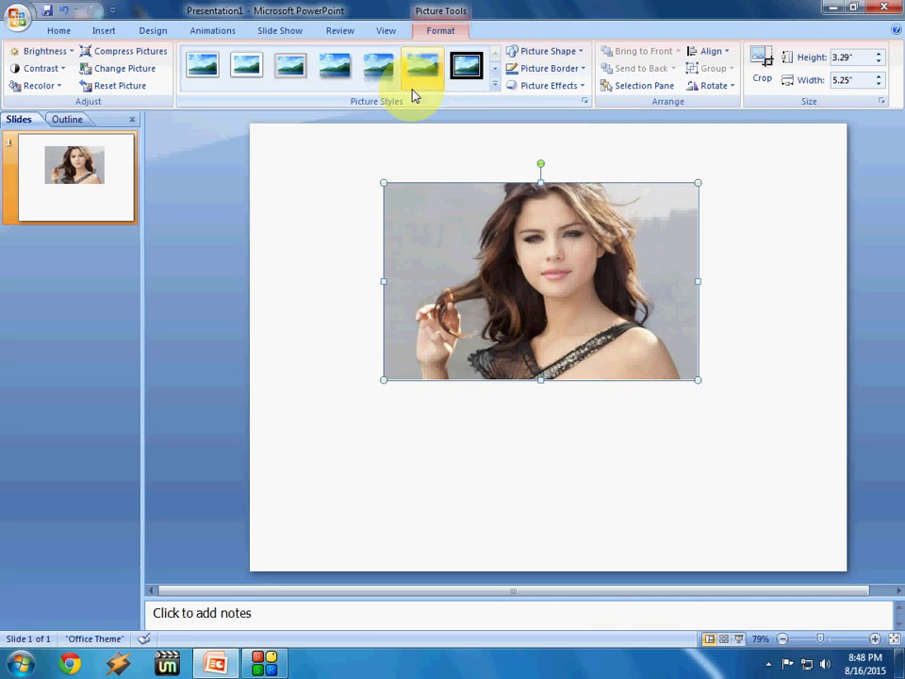
- Apply the Bevel Perspective picture style to the photo and enlarge it from a corner
left_click(339, 158)
left_click(421, 263)
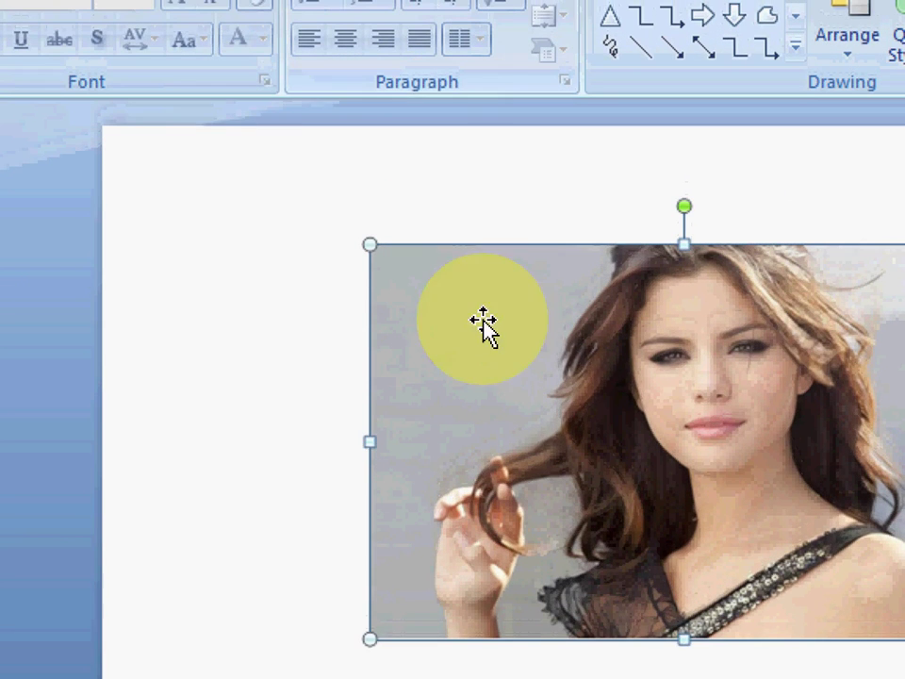
left_click(434, 188)
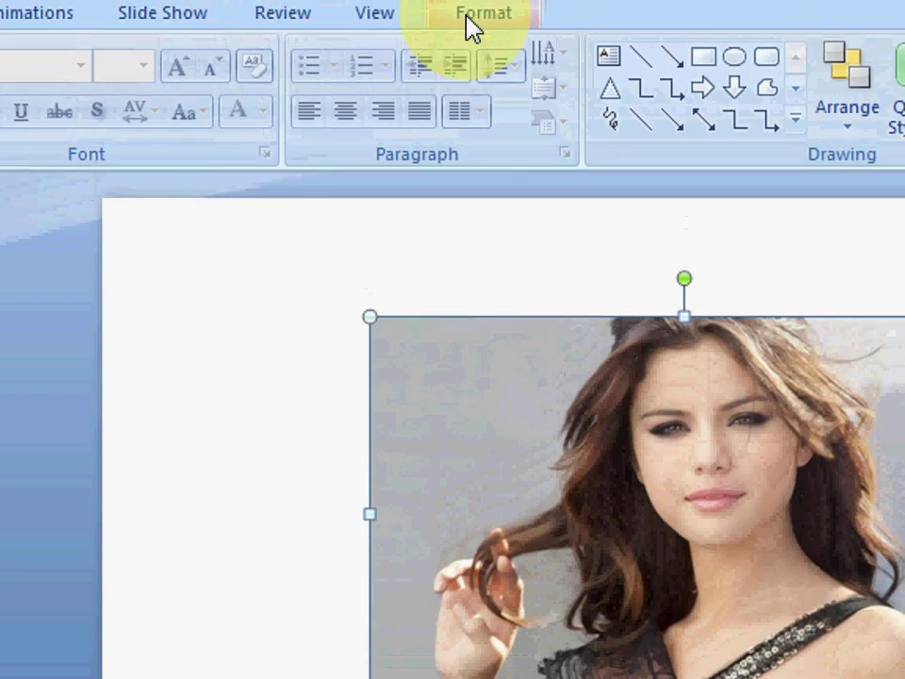
left_click(471, 31)
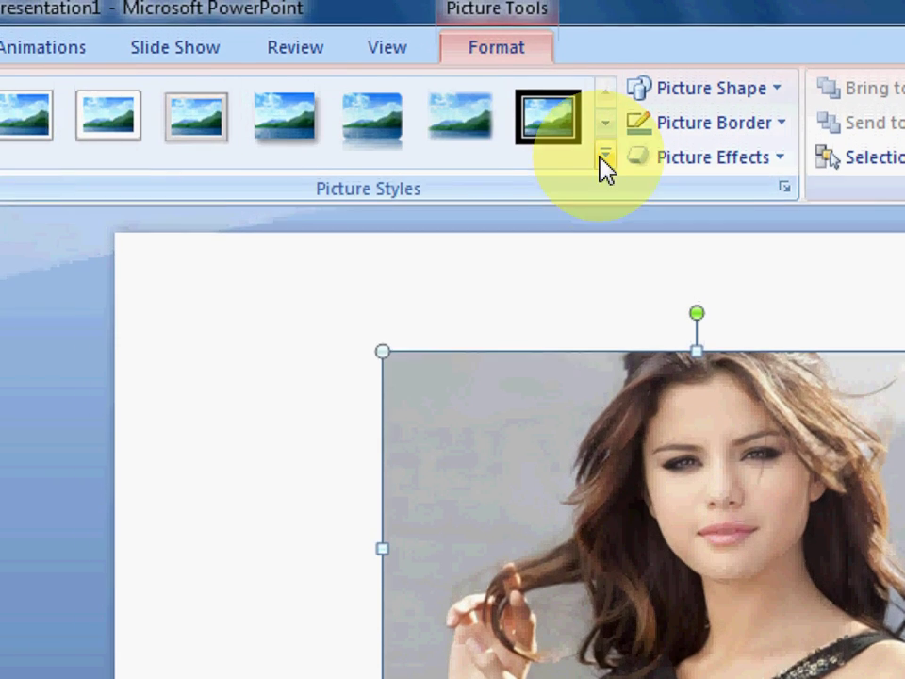
left_click(599, 139)
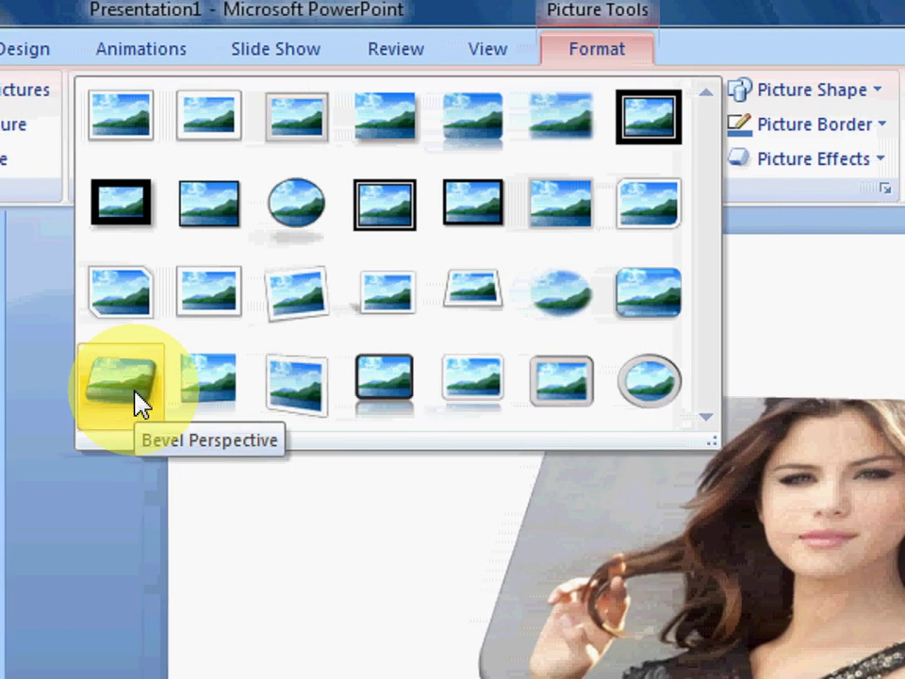
left_click(95, 401)
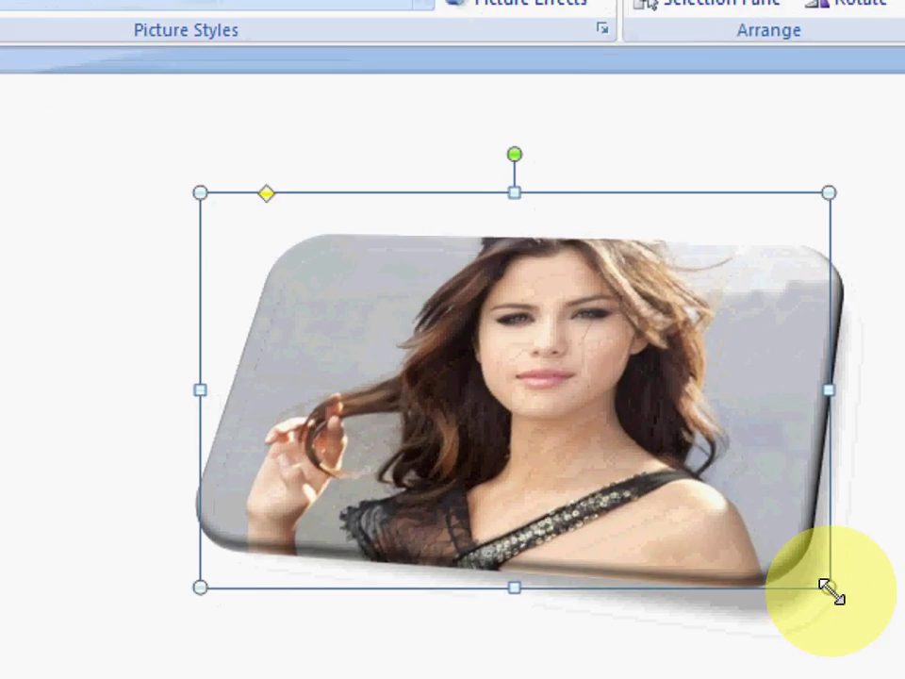
left_click_drag(827, 589, 852, 639)
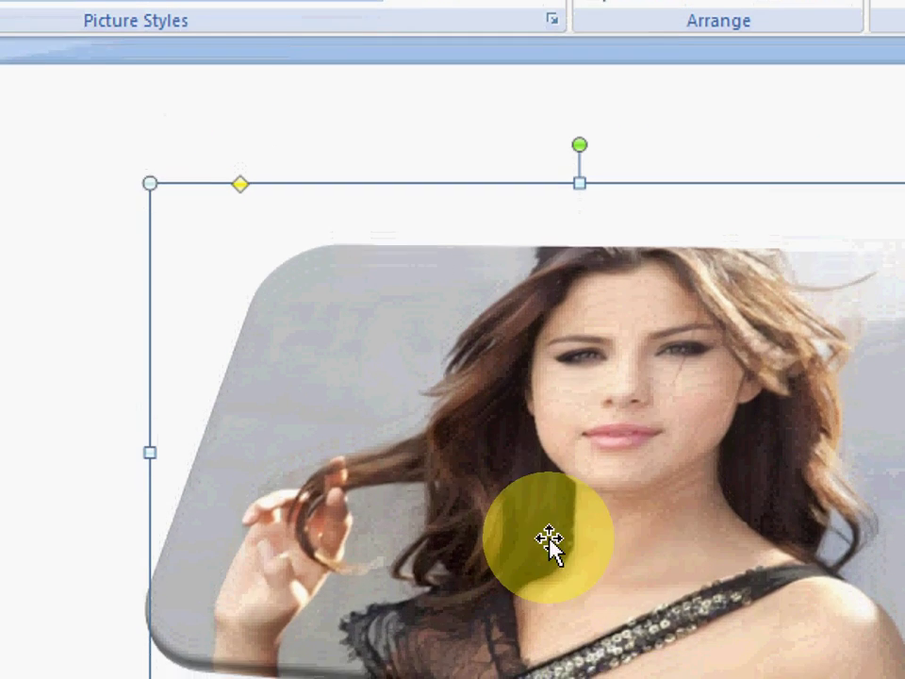
- Move the photo up and left, then try Oval, Diamond and Heart picture shapes
left_click_drag(549, 536, 422, 517)
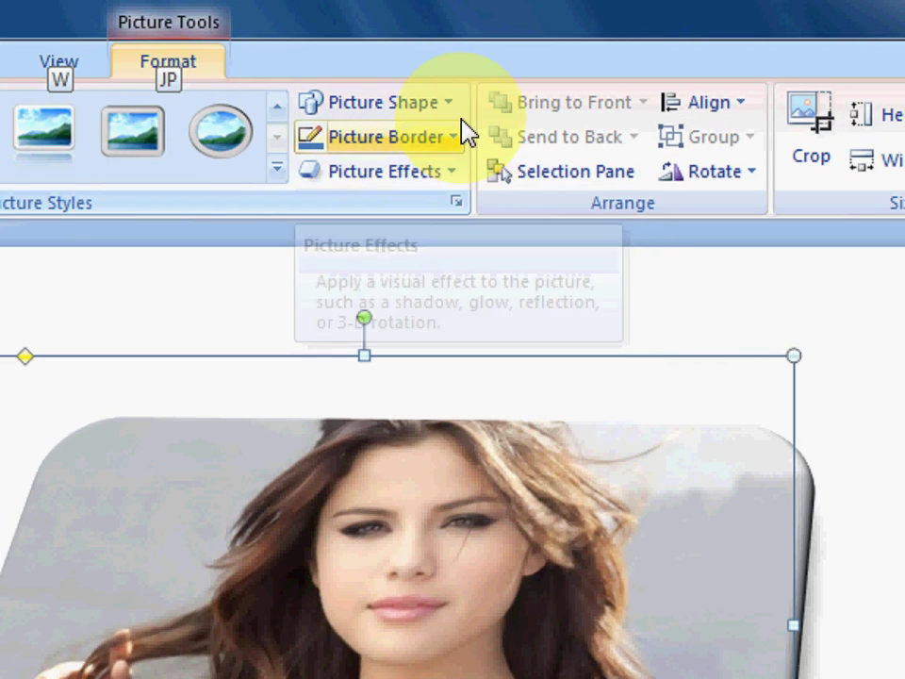
left_click(450, 118)
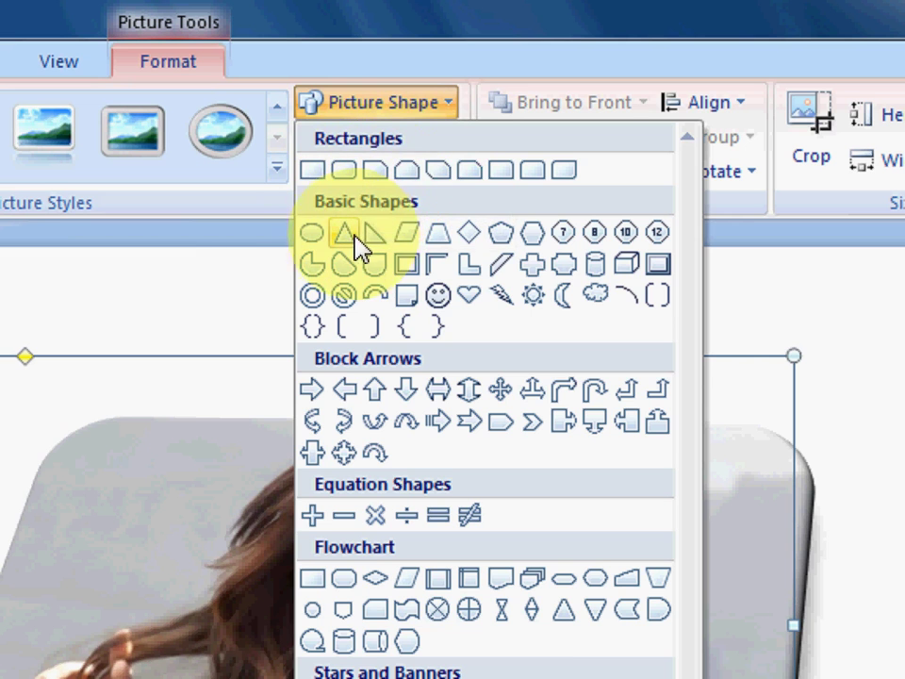
left_click(319, 240)
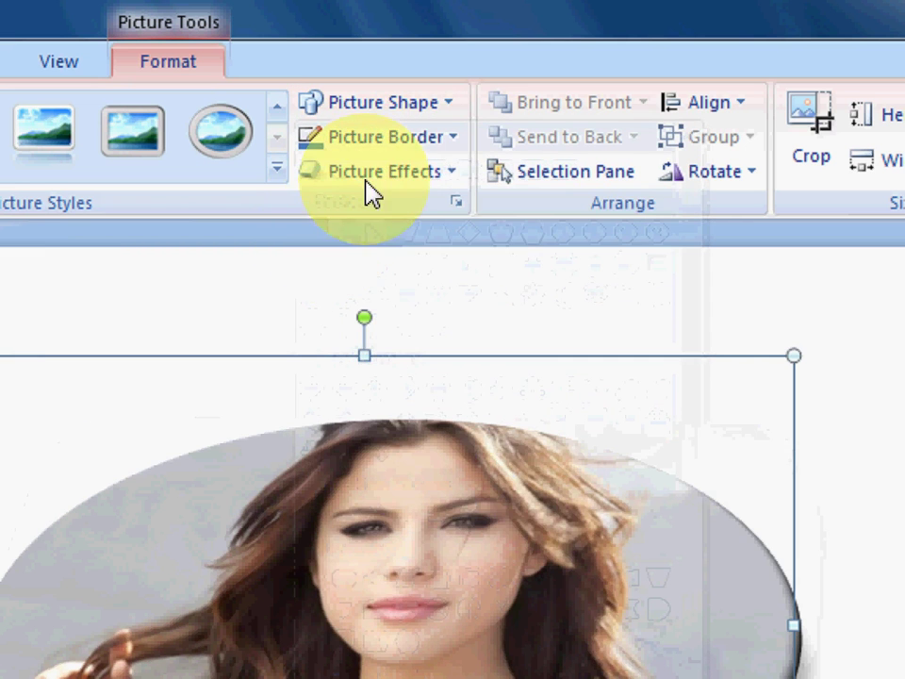
left_click(434, 106)
left_click(481, 241)
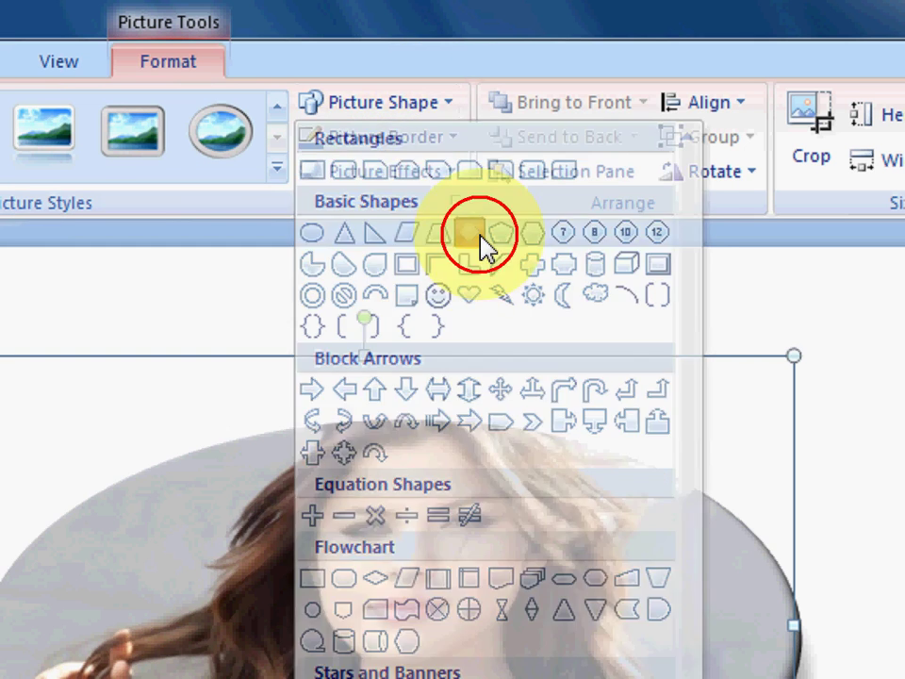
left_click(447, 106)
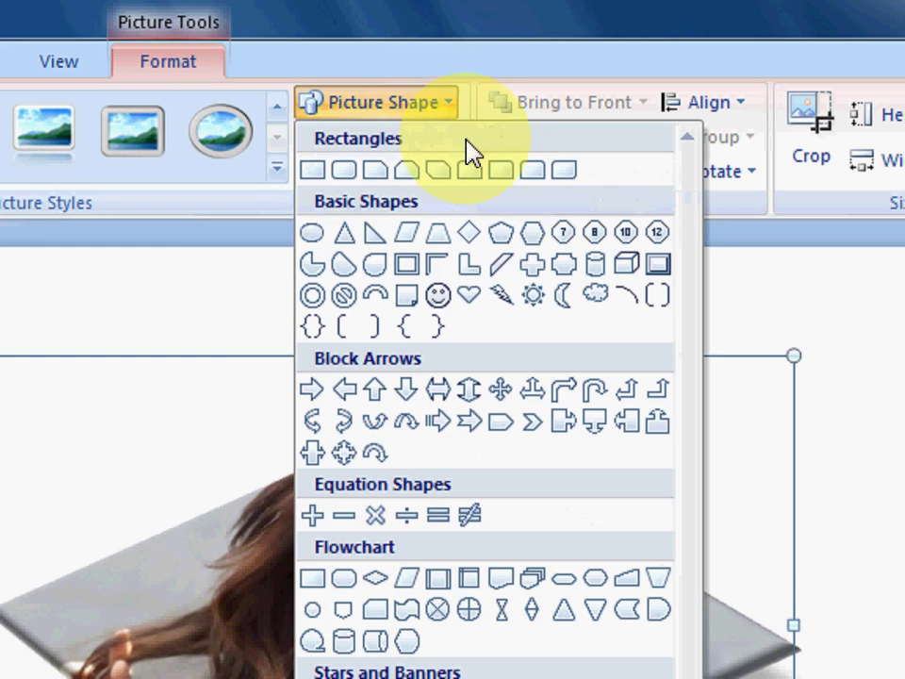
left_click(474, 300)
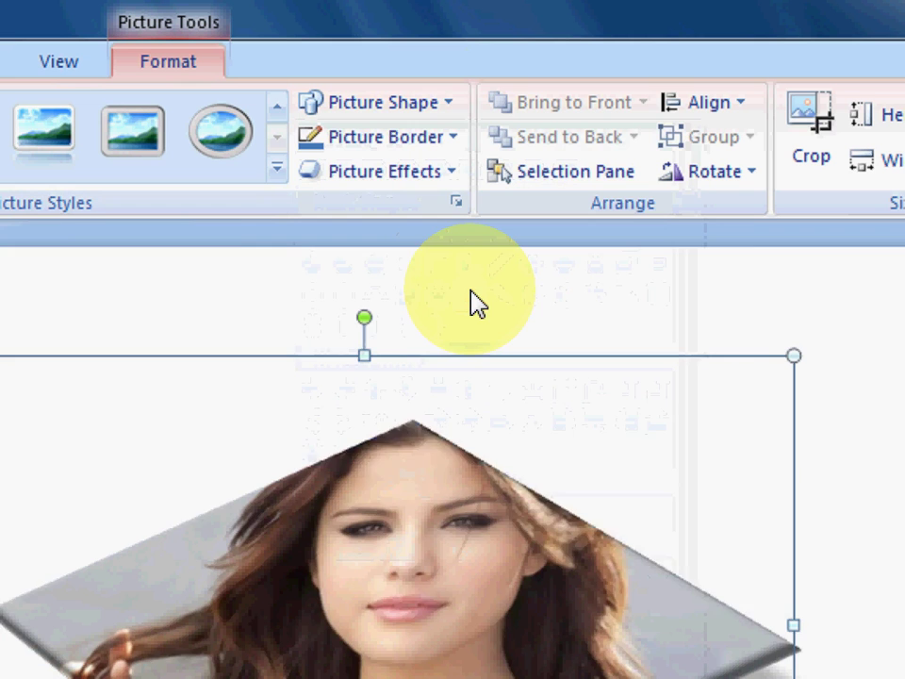
- Try a Trapezoid shape, then return the photo to a plain Rectangle
left_click(439, 106)
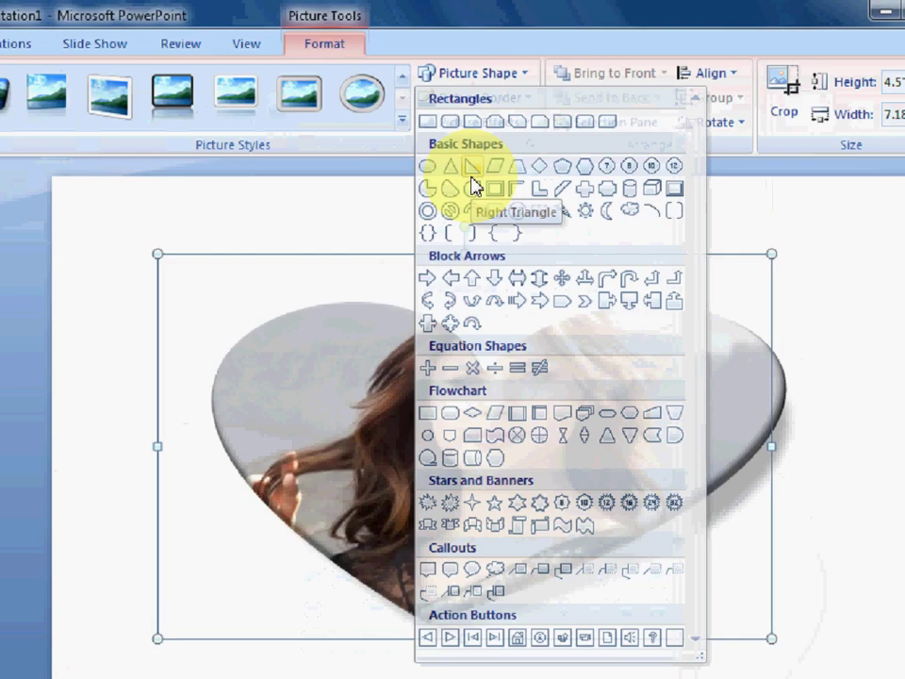
left_click(377, 101)
left_click(571, 53)
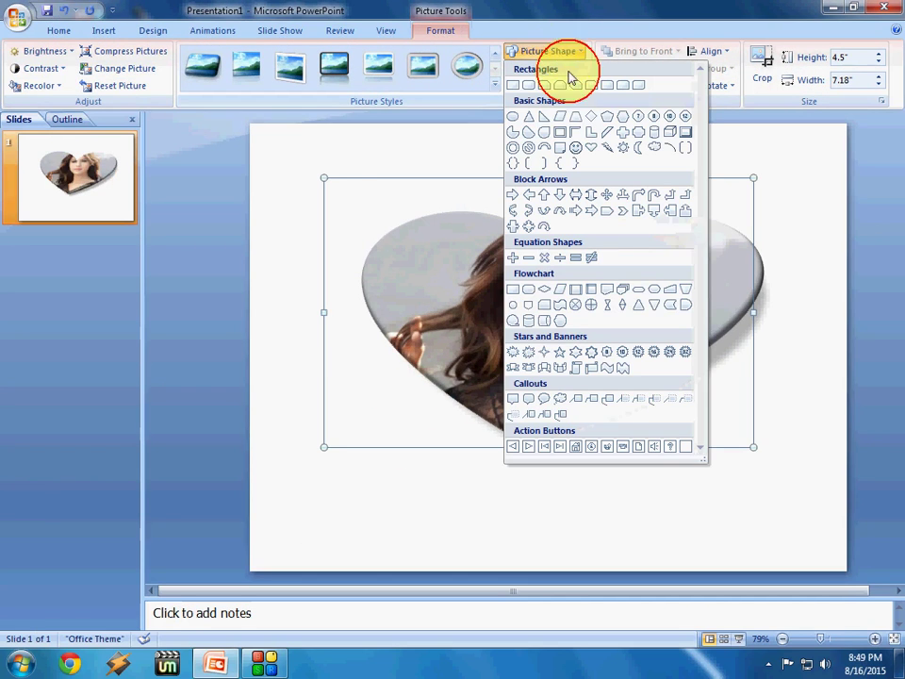
left_click(572, 115)
left_click(583, 53)
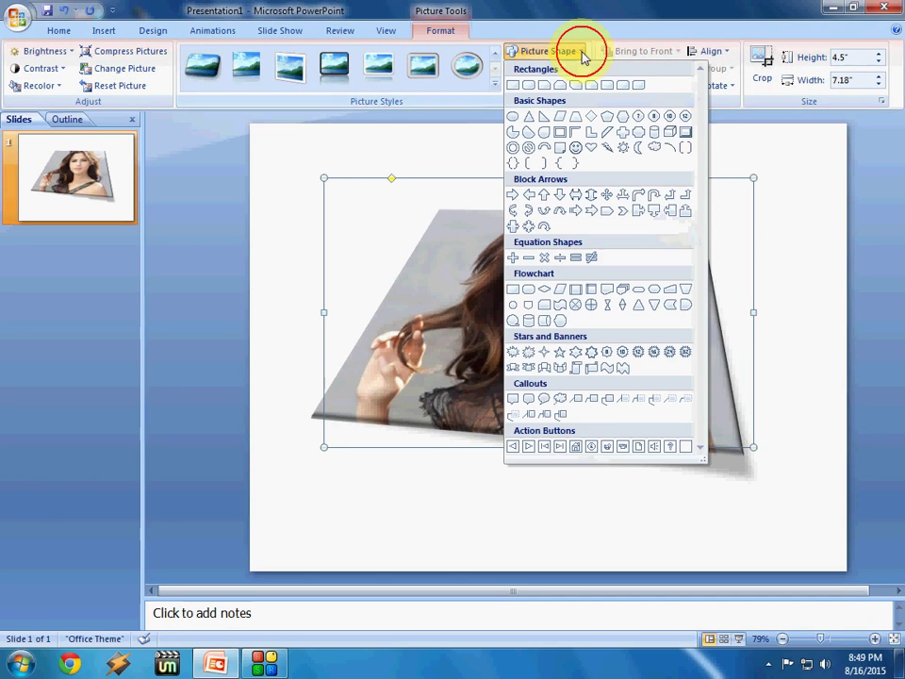
left_click(512, 85)
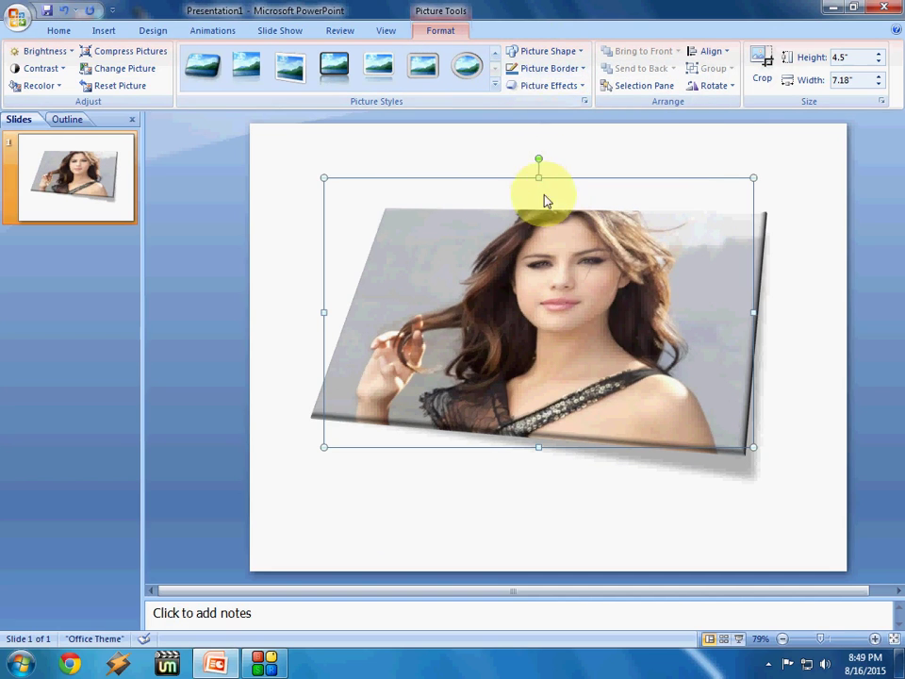
- Give the photo a green outline and an Outer shadow preset
left_click(580, 70)
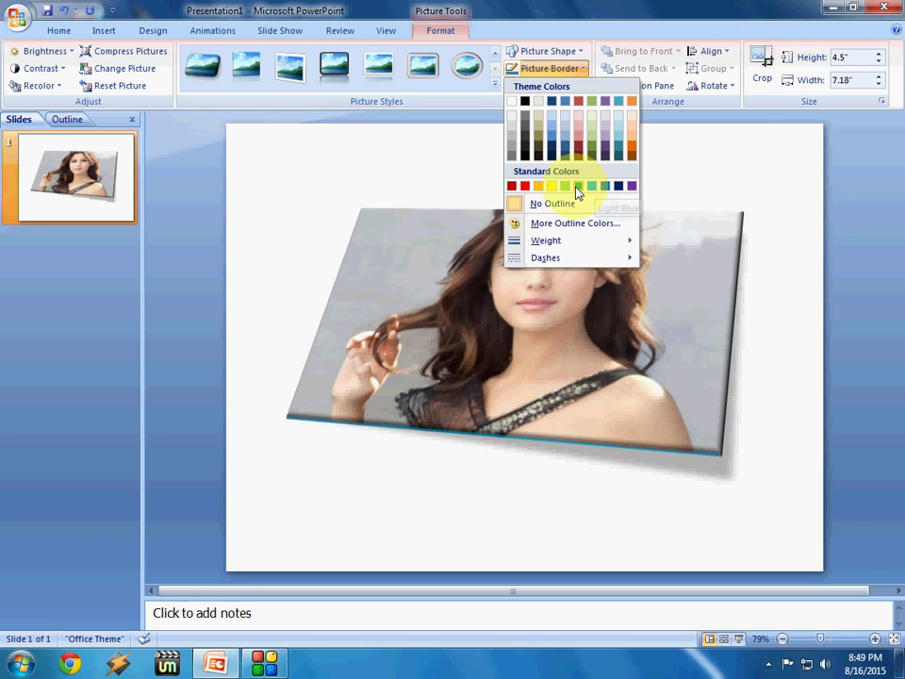
left_click(577, 187)
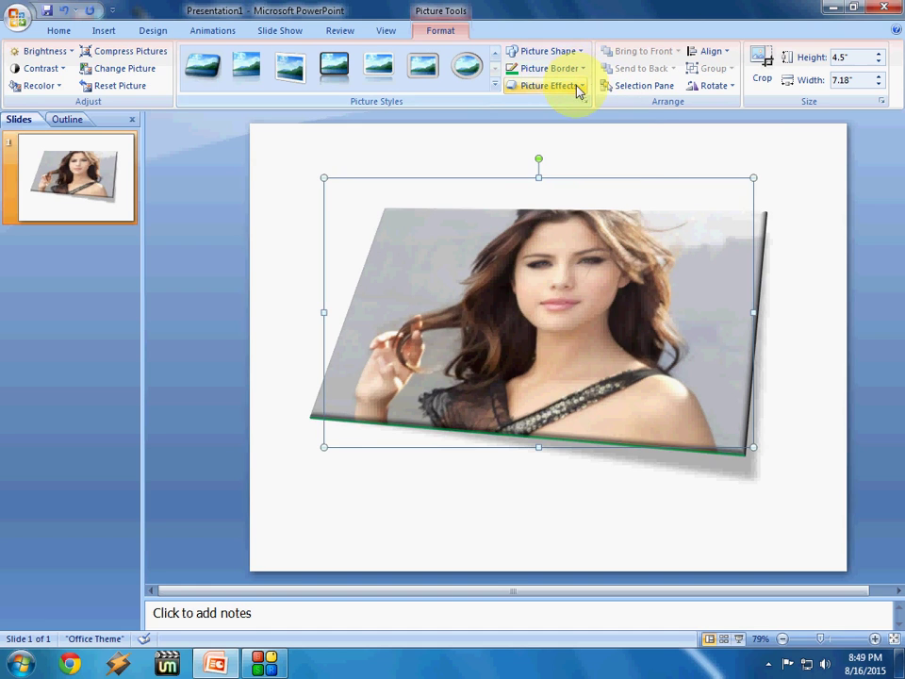
left_click(585, 88)
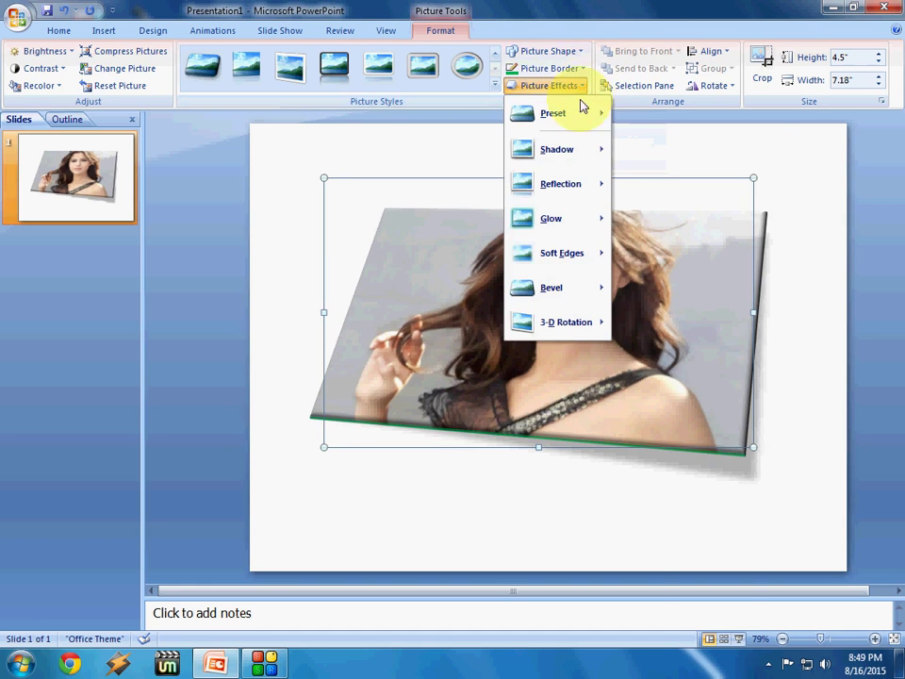
mouse_move(571, 155)
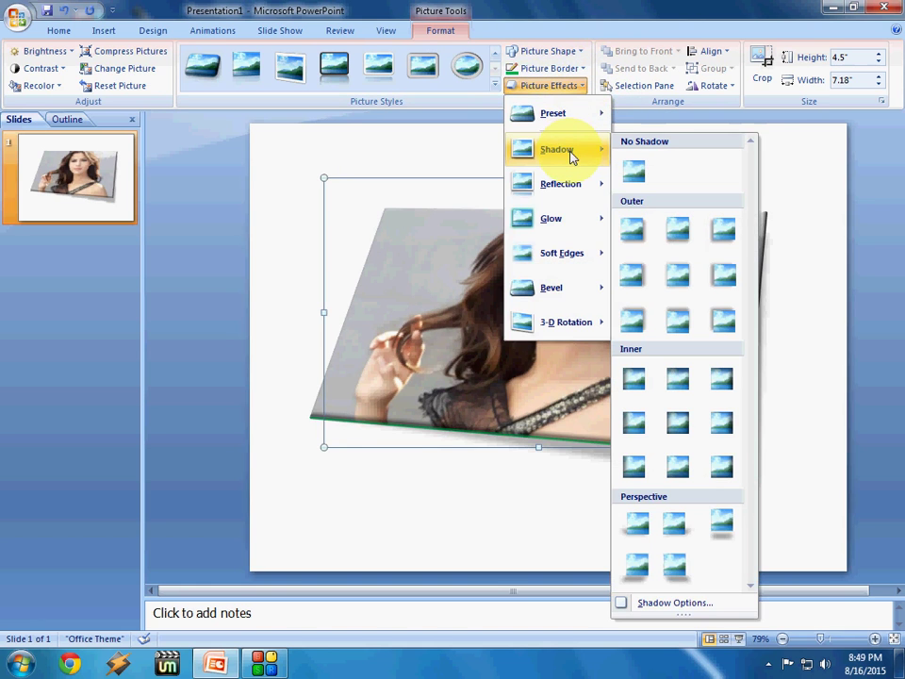
left_click(637, 278)
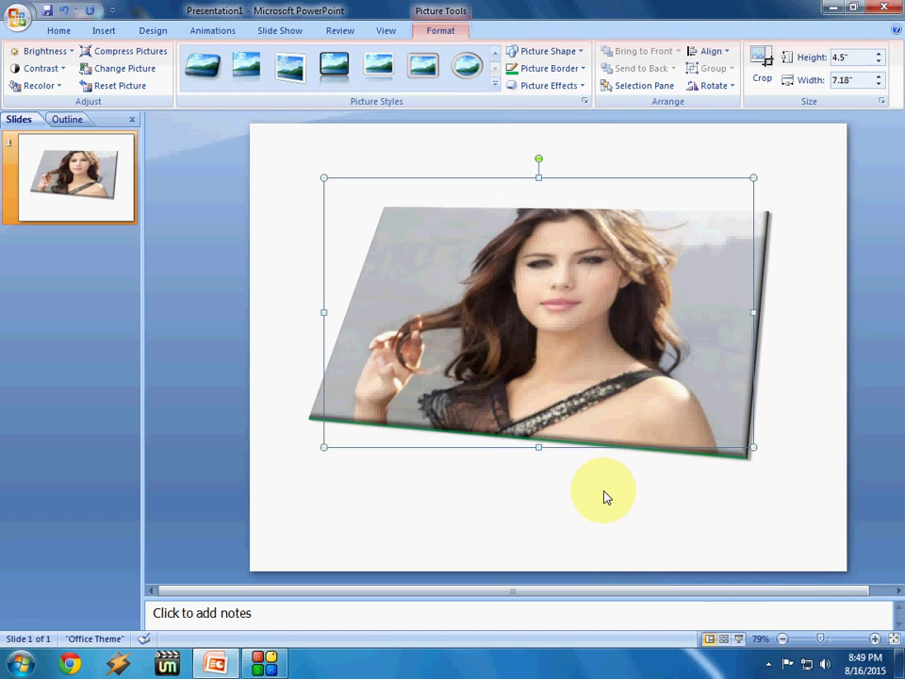
left_click(582, 87)
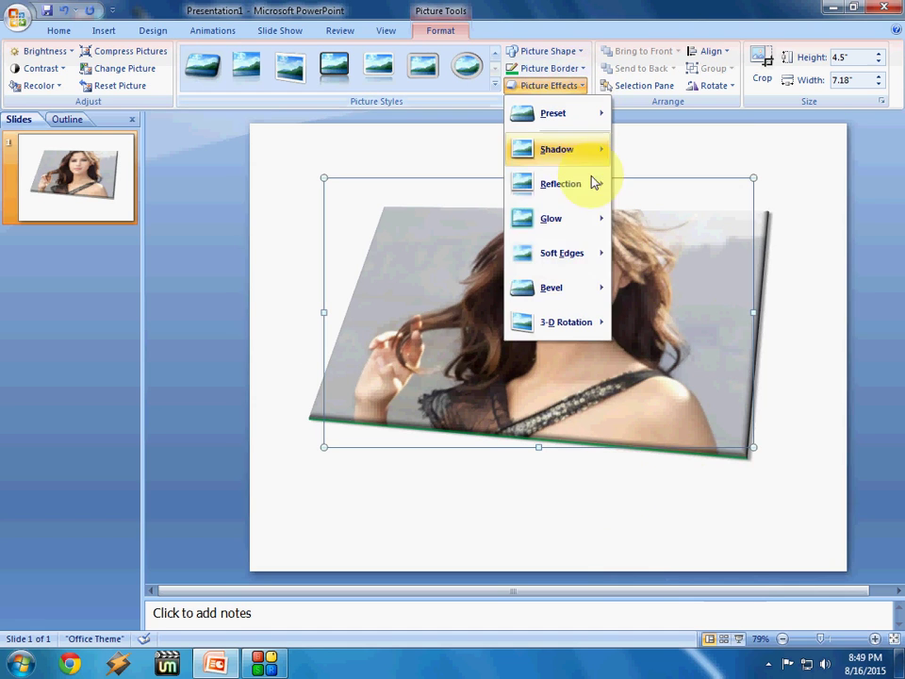
- Add a Reflection variation beneath the photo and deselect it to check the result
mouse_move(596, 170)
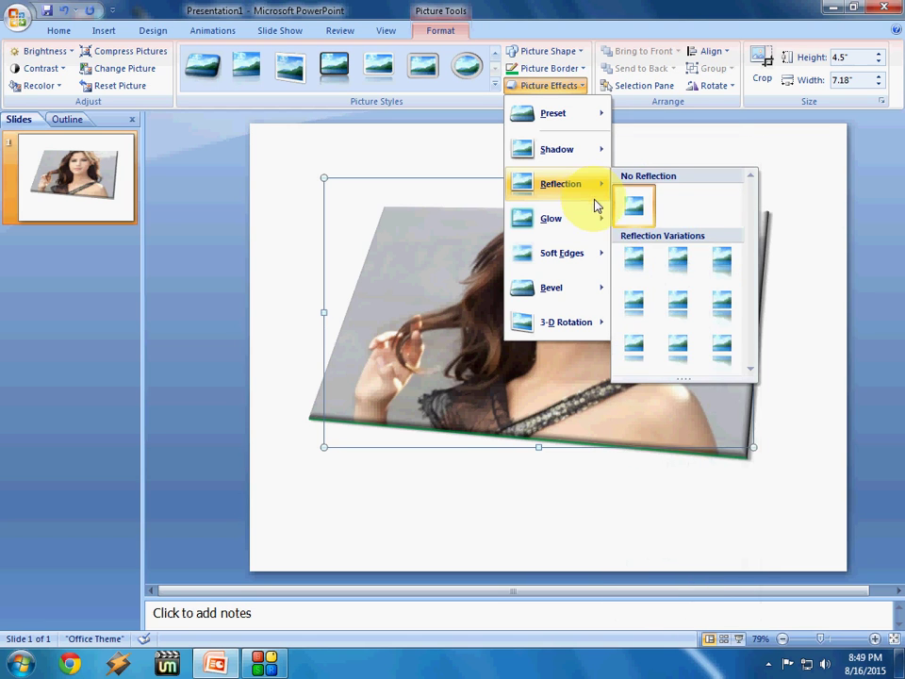
left_click(633, 301)
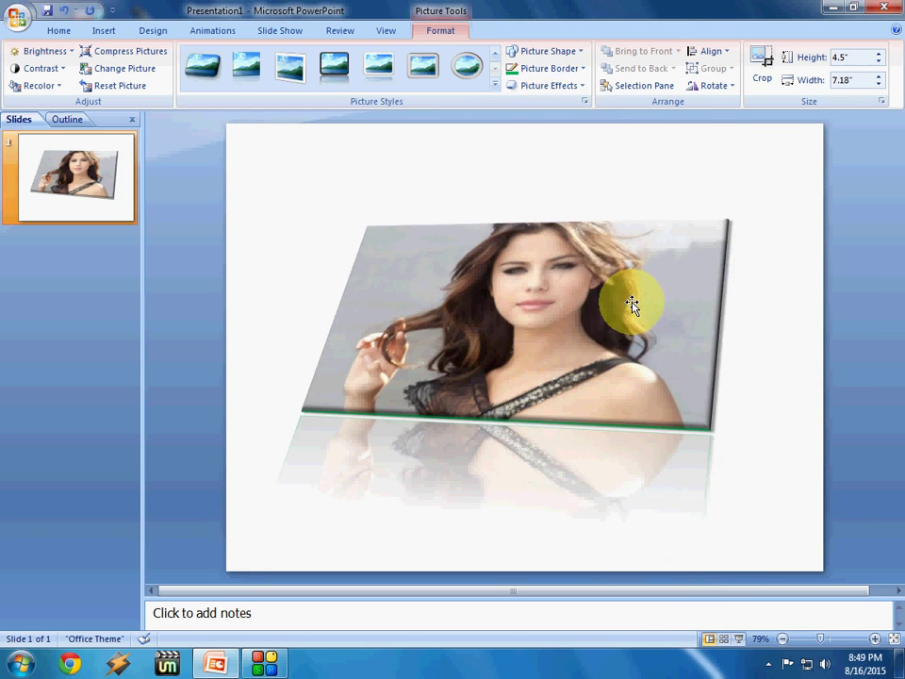
left_click(266, 168)
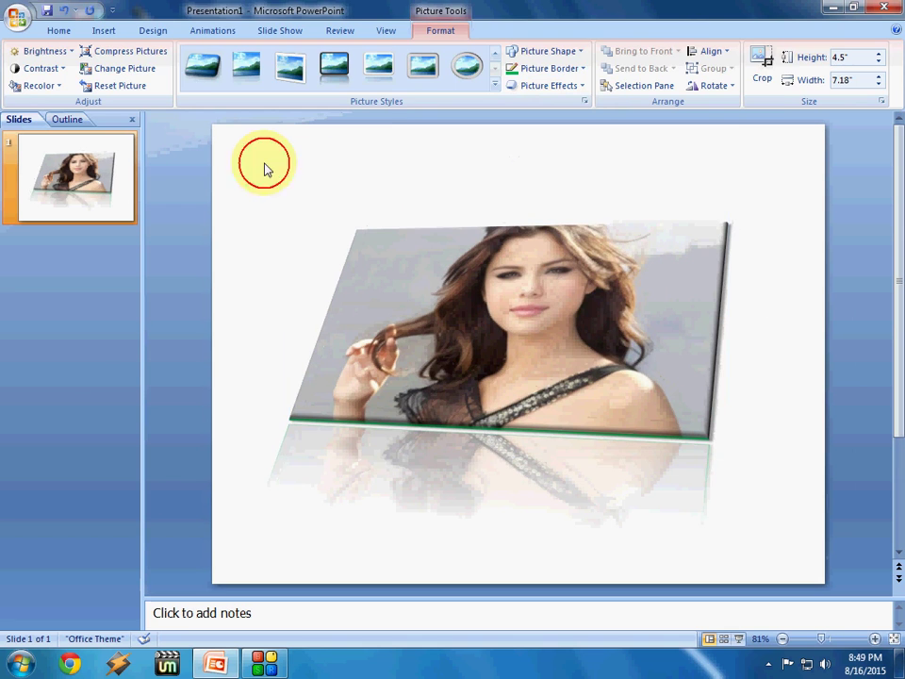
- Change the photo's Picture Shape to Trapezoid, then deselect it
double_click(433, 233)
left_click(494, 87)
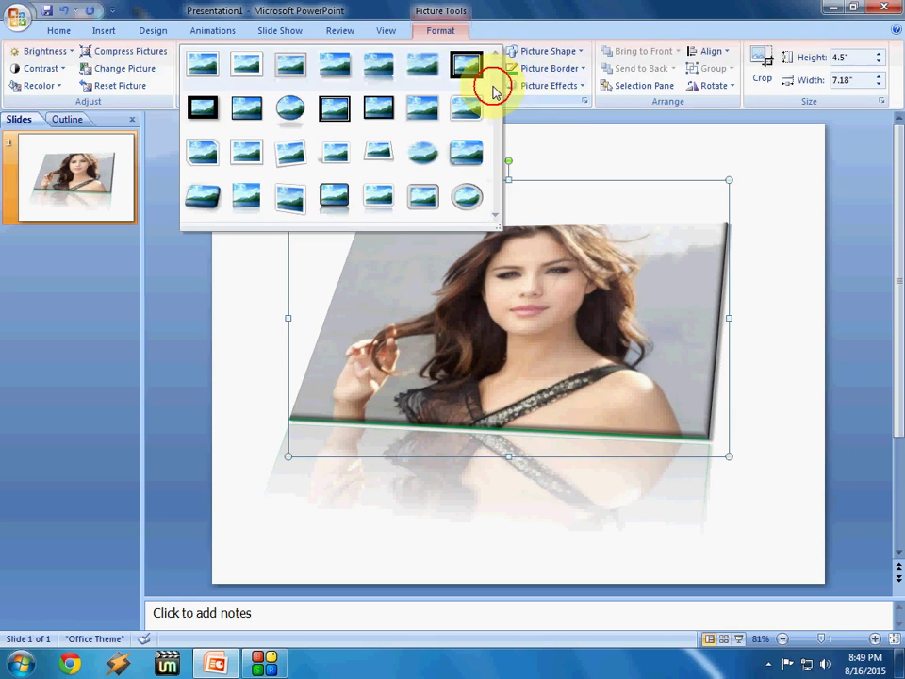
left_click(412, 166)
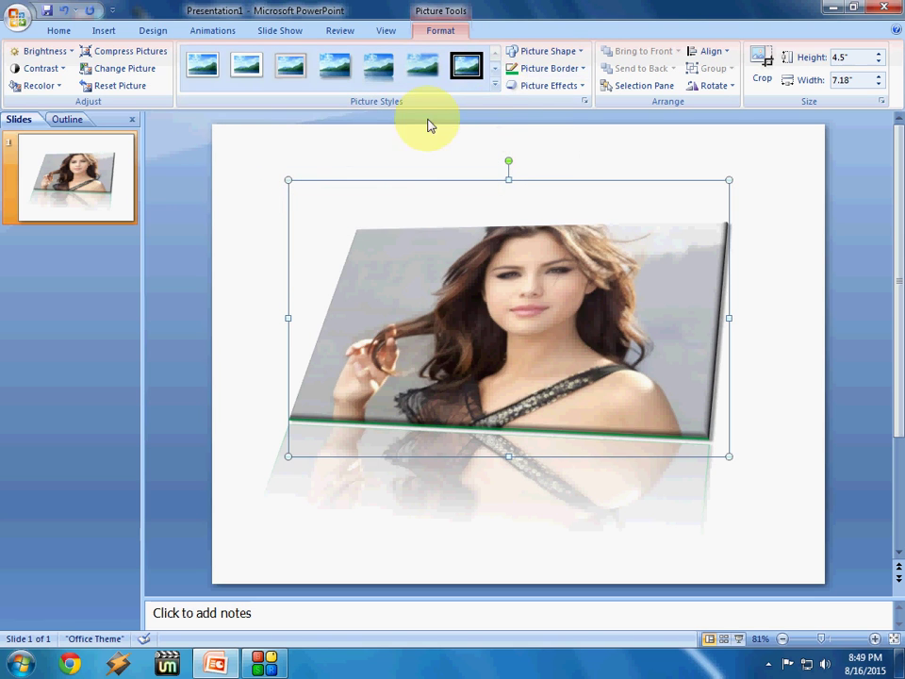
left_click(494, 87)
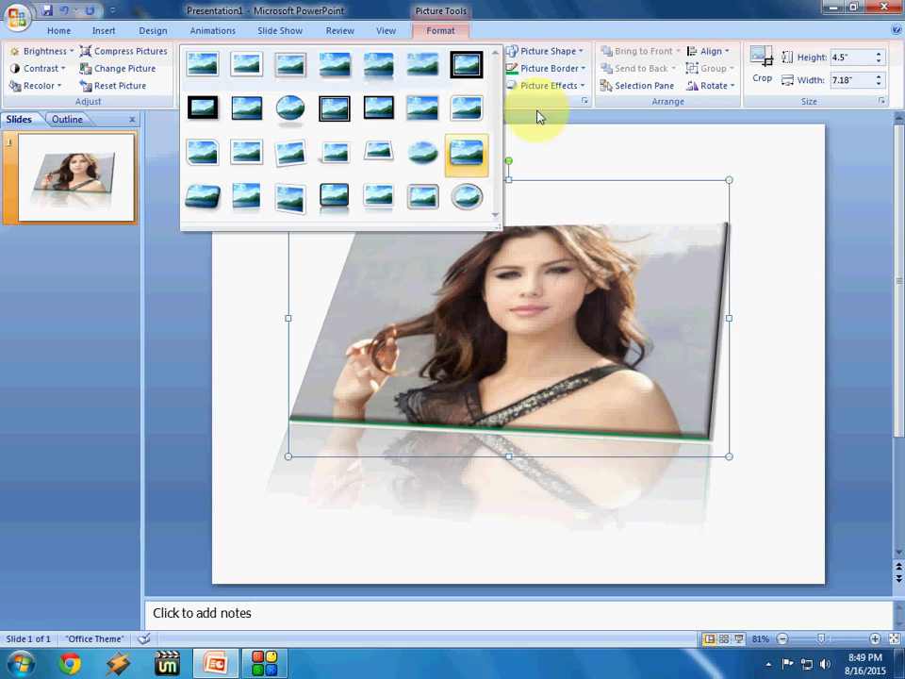
left_click(585, 53)
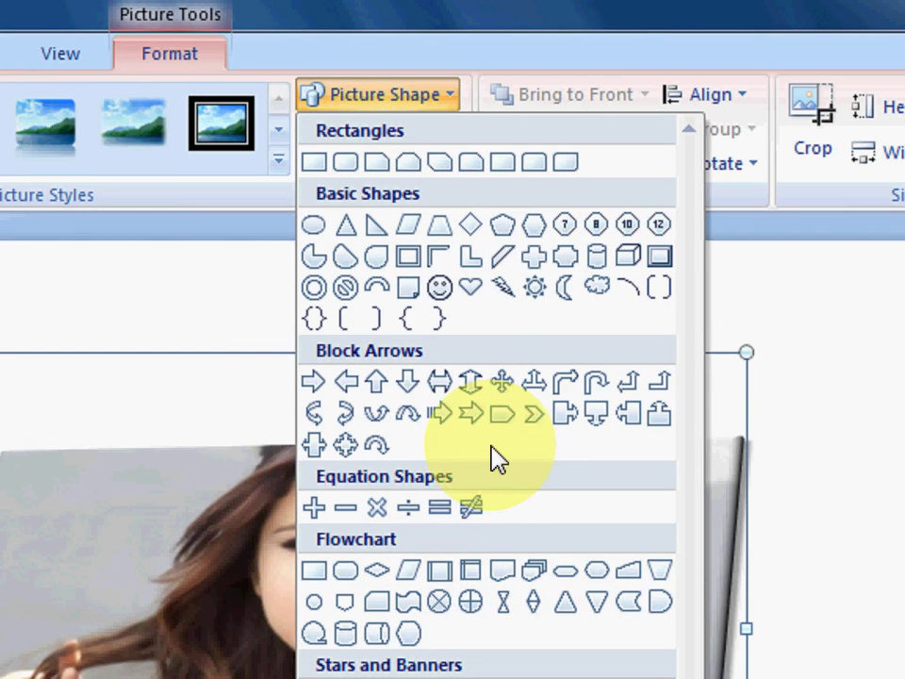
left_click(445, 243)
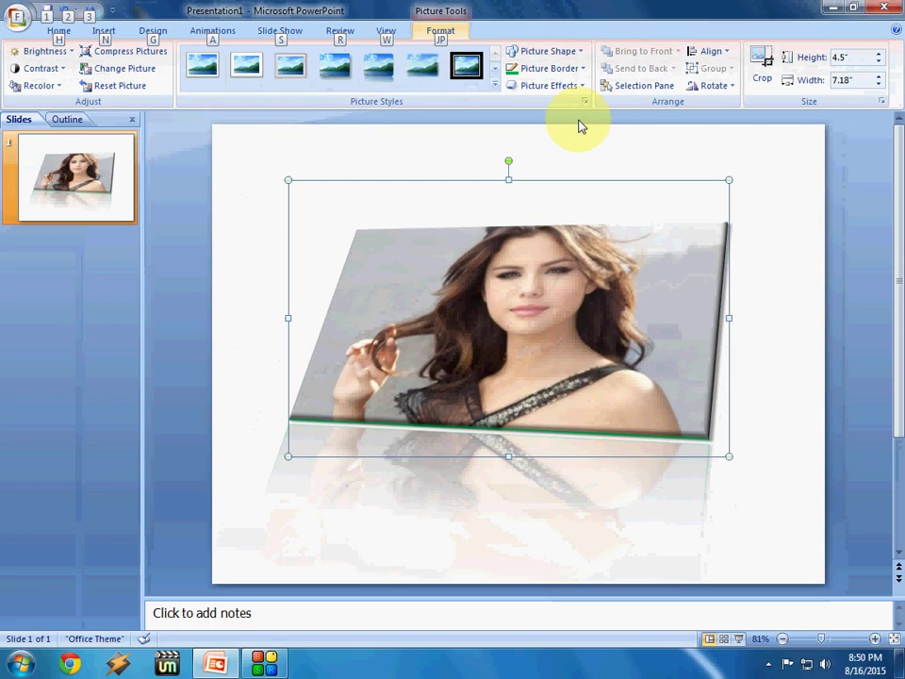
left_click(304, 151)
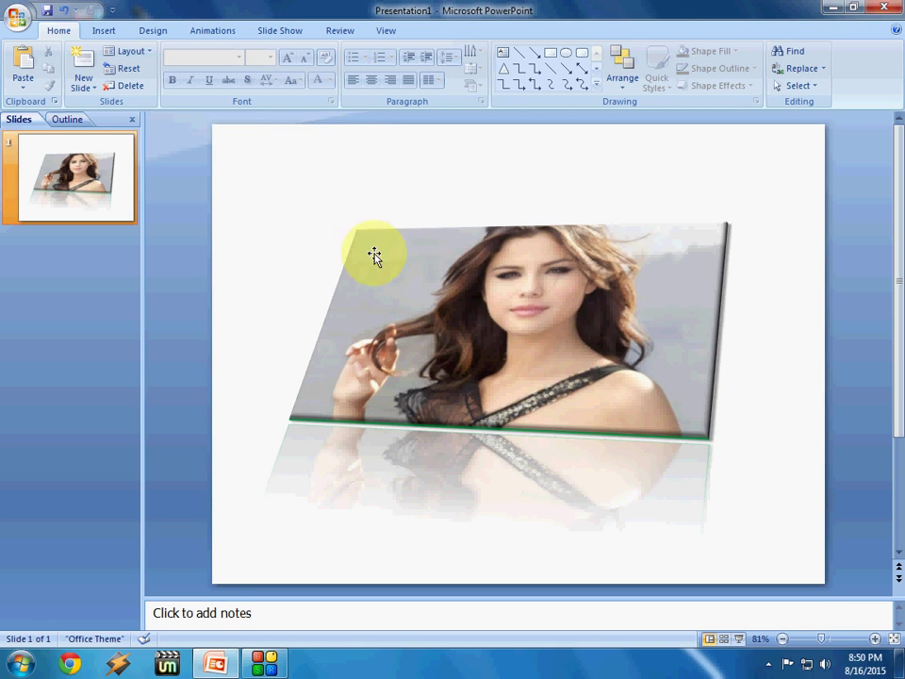
- Save the photo as a JPEG named 'test' on the Desktop, then minimise PowerPoint
right_click(421, 268)
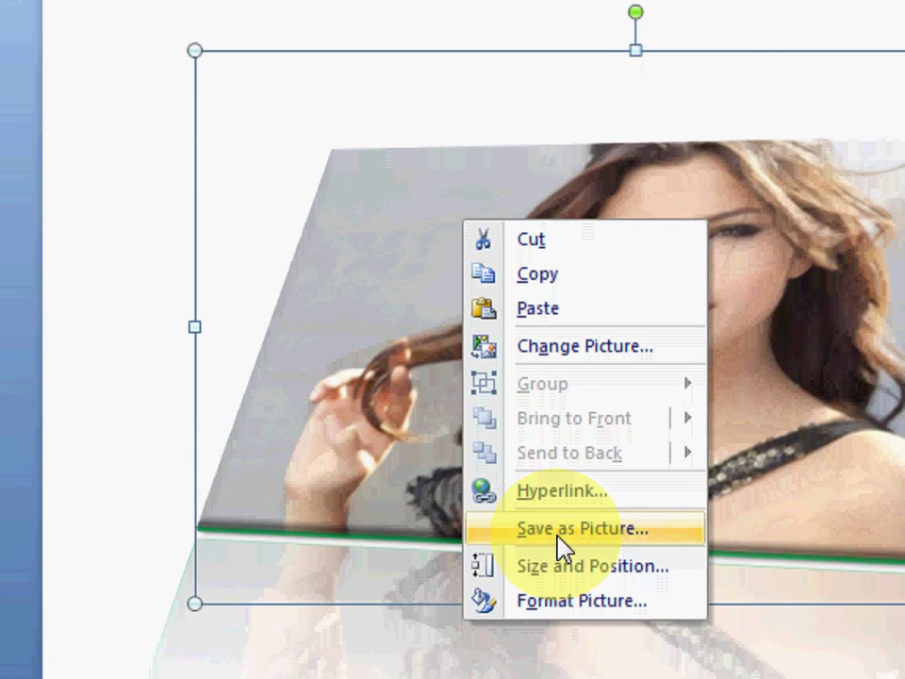
left_click(558, 545)
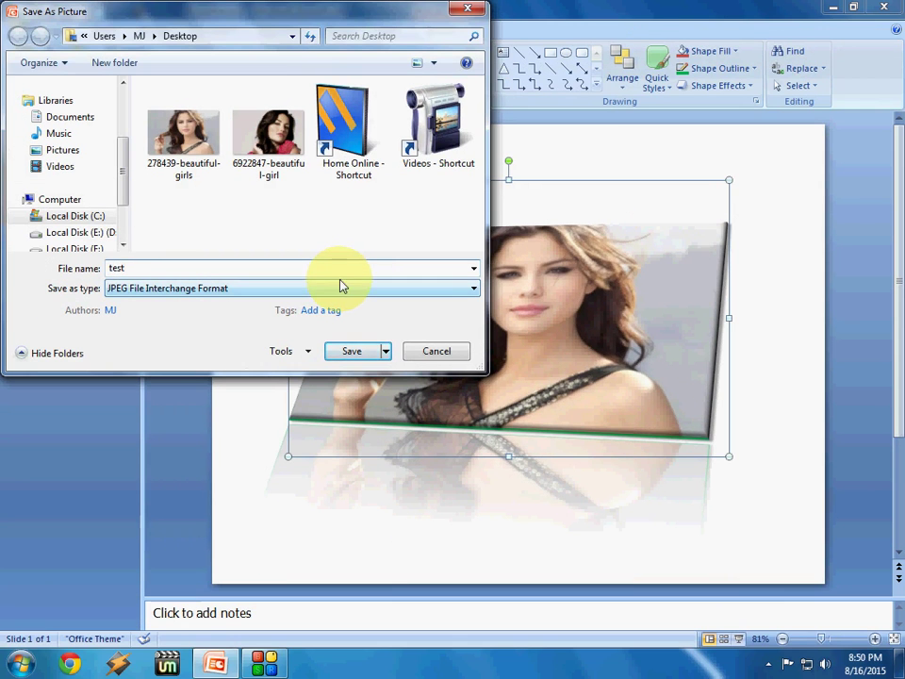
left_click(251, 289)
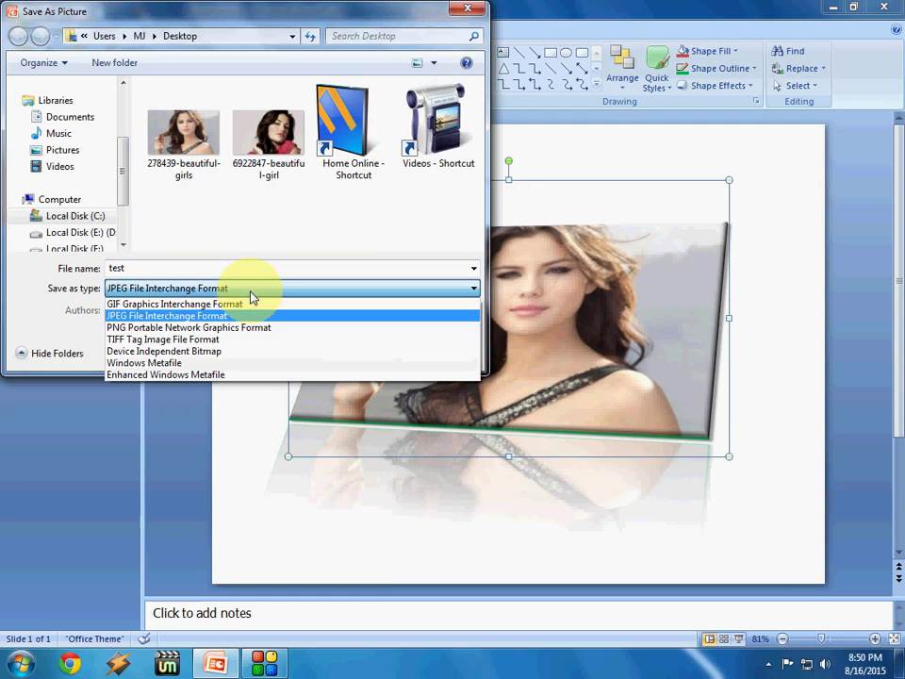
left_click(116, 315)
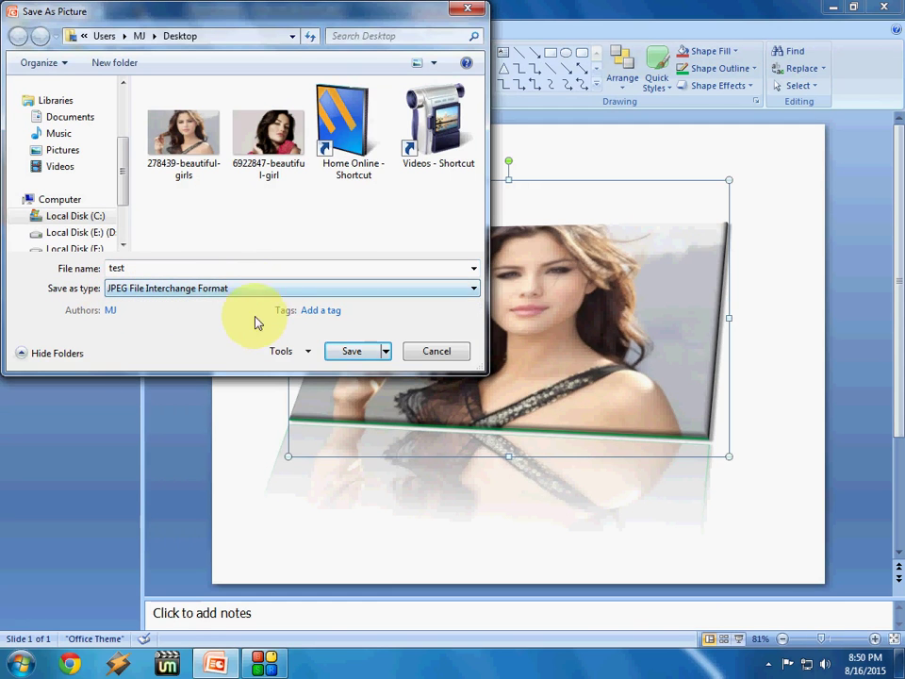
left_click(354, 351)
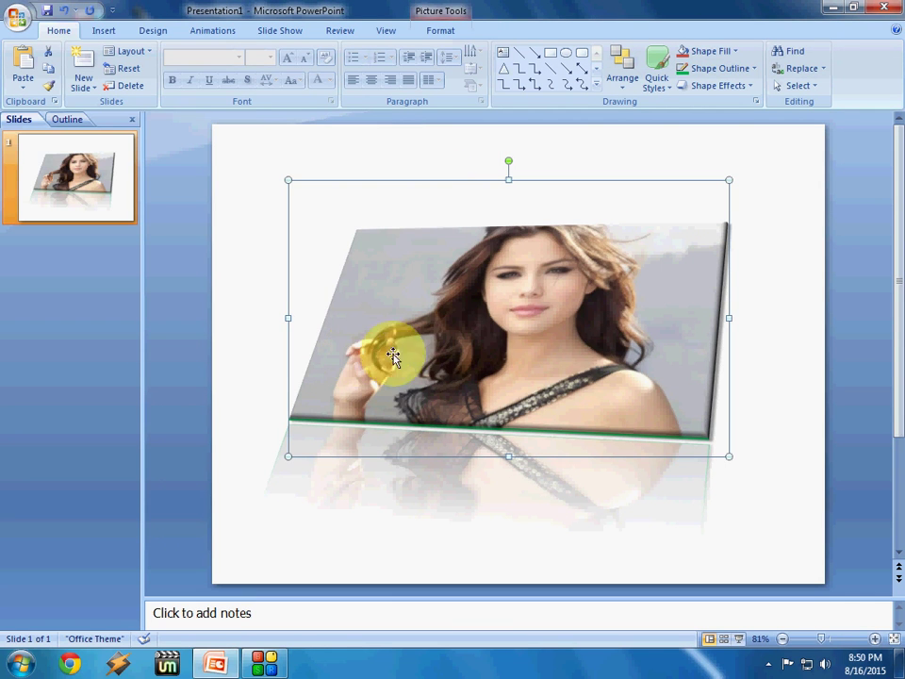
left_click(824, 8)
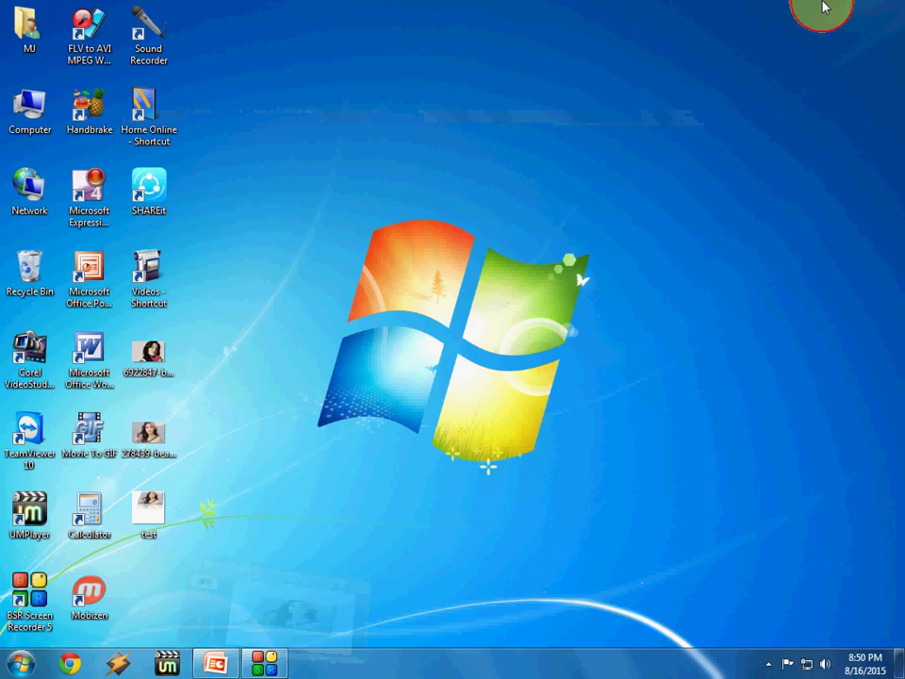
left_click(157, 506)
double_click(157, 506)
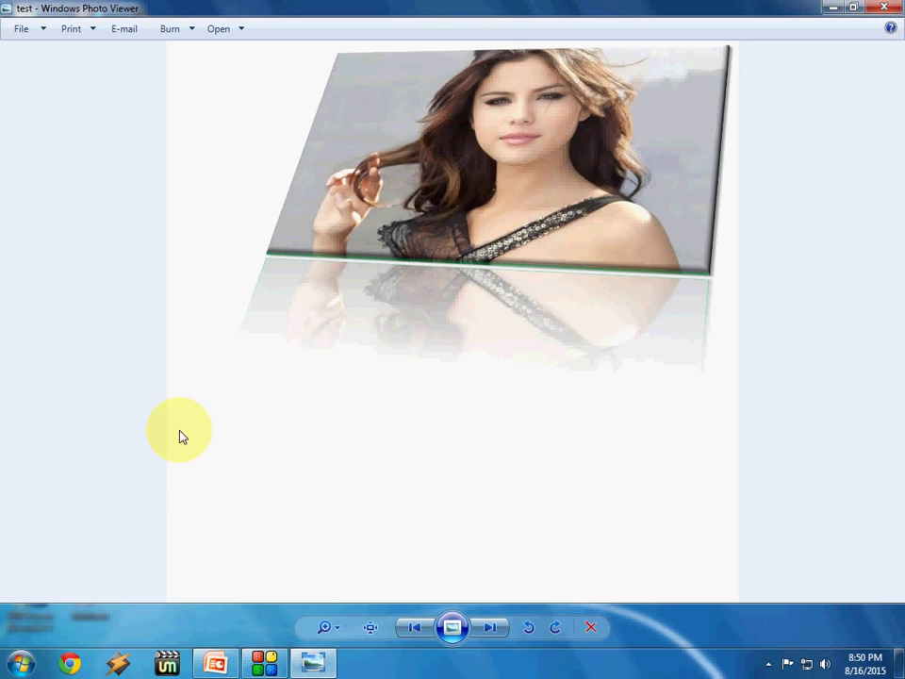
left_click(885, 8)
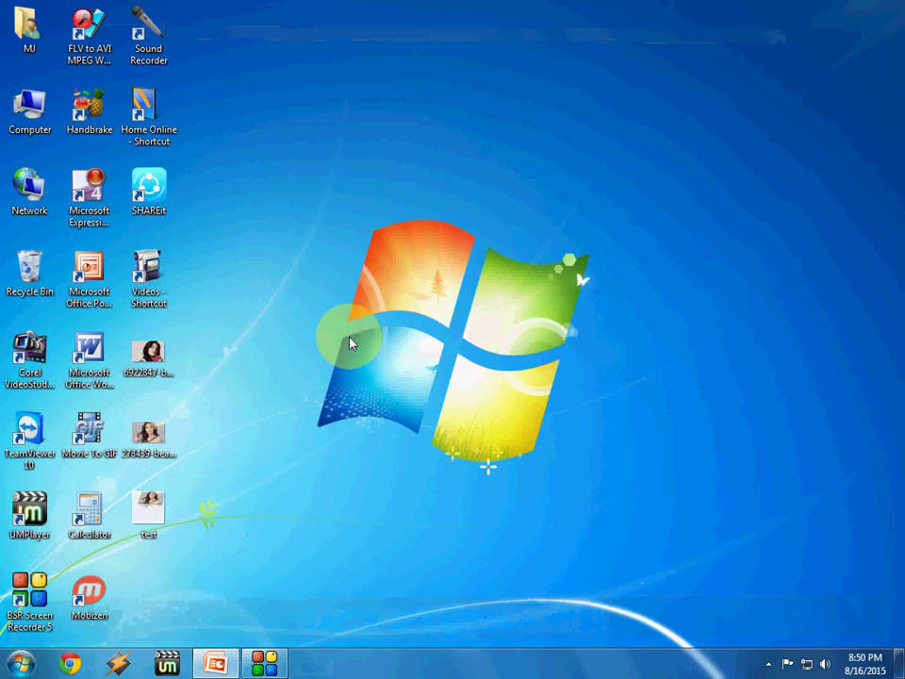
- Open 'test' in Paint and shorten the canvas from 1322 × 1304 to 1320 × 772 px
right_click(148, 508)
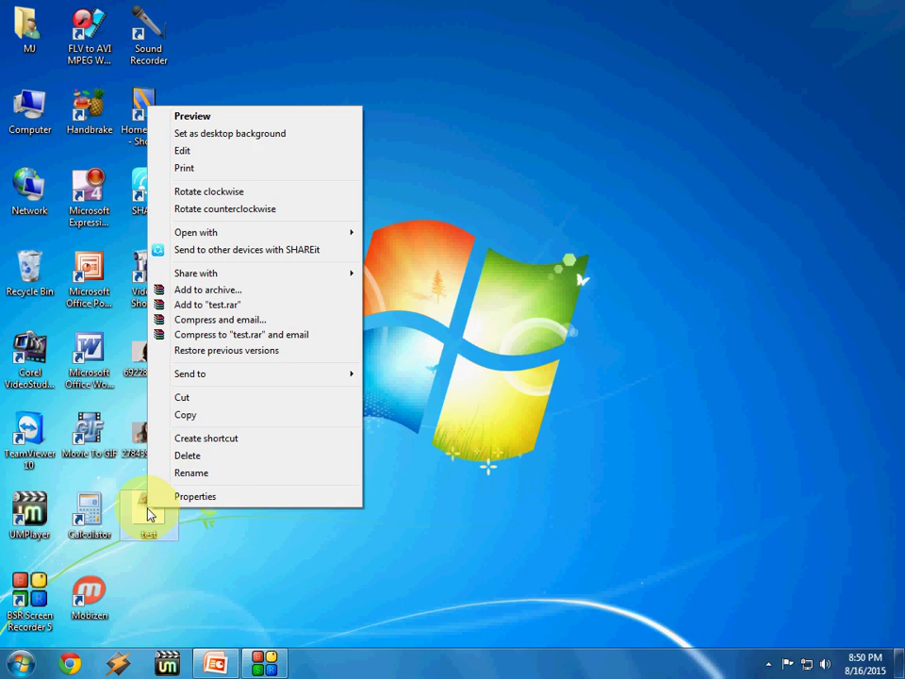
left_click(201, 153)
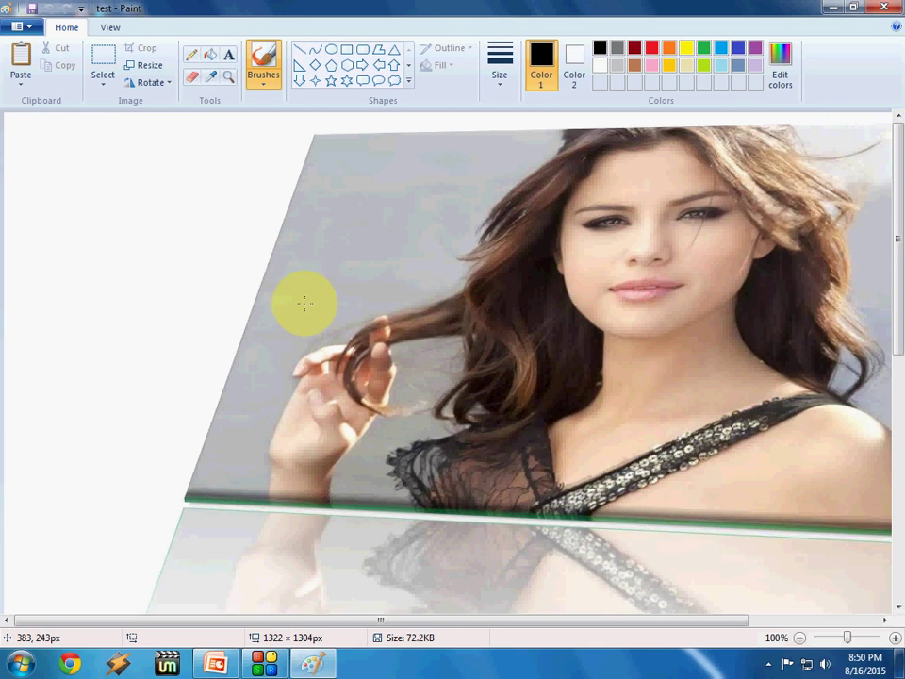
scroll(306, 307, "down", 1)
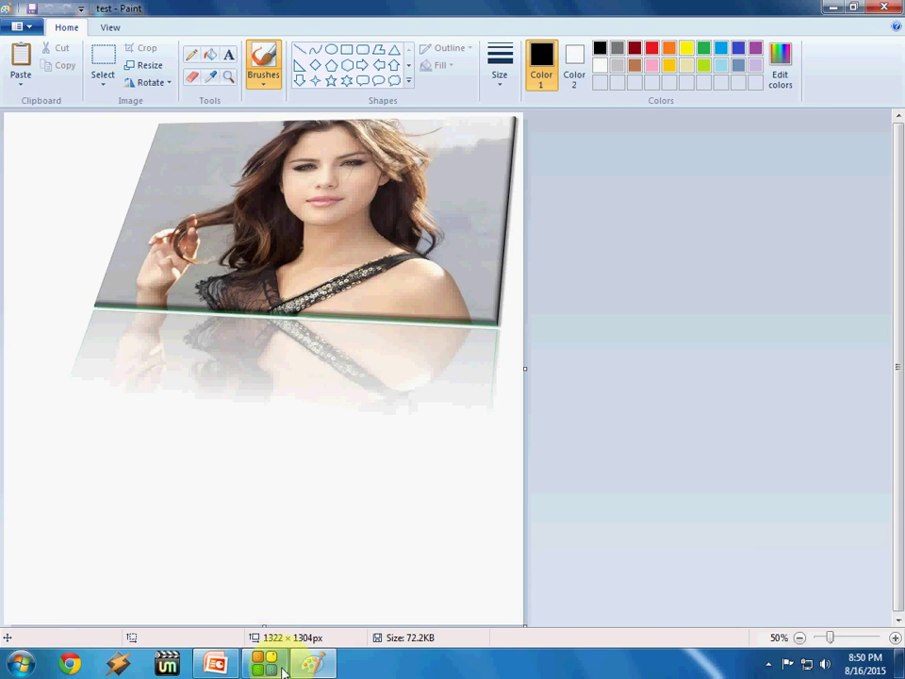
left_click(263, 620)
scroll(202, 425, "down", 1)
left_click_drag(135, 370, 131, 265)
left_click(384, 319)
scroll(381, 319, "up", 1)
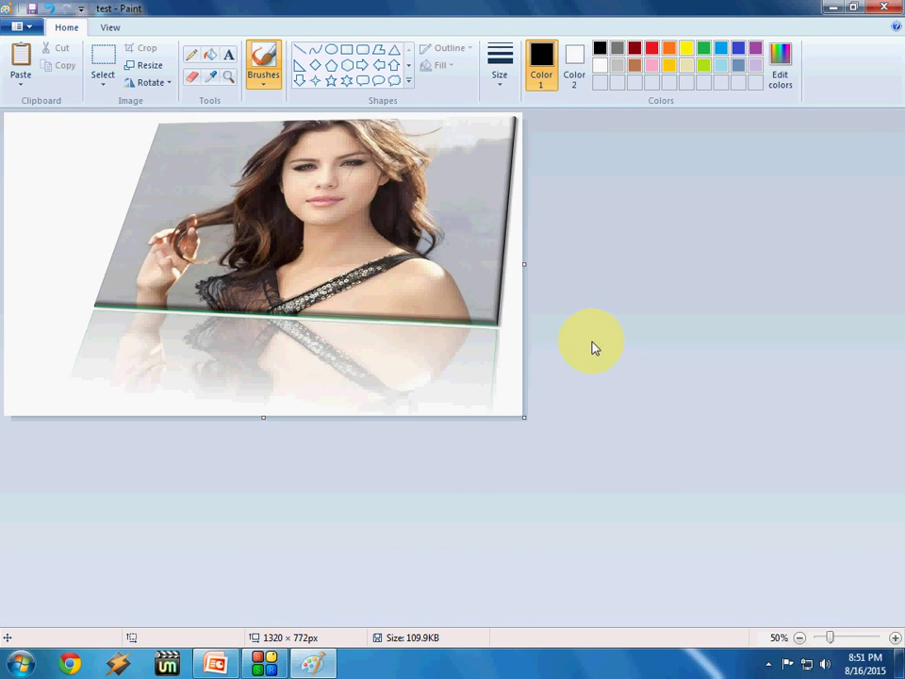
- Close Paint and open the desktop 'test' image in Windows Photo Viewer
left_click(884, 7)
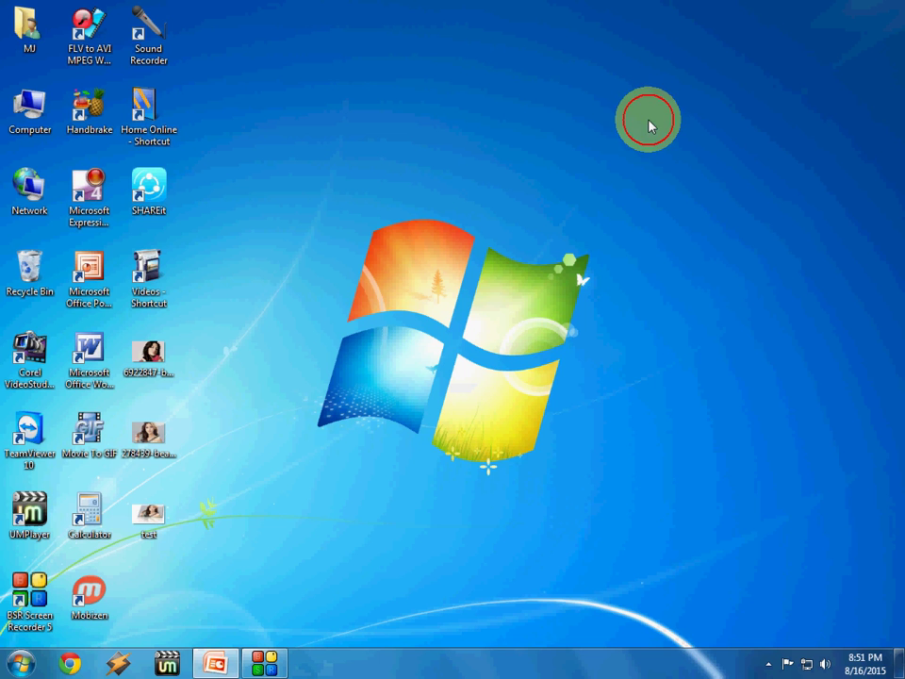
left_click(155, 517)
double_click(155, 518)
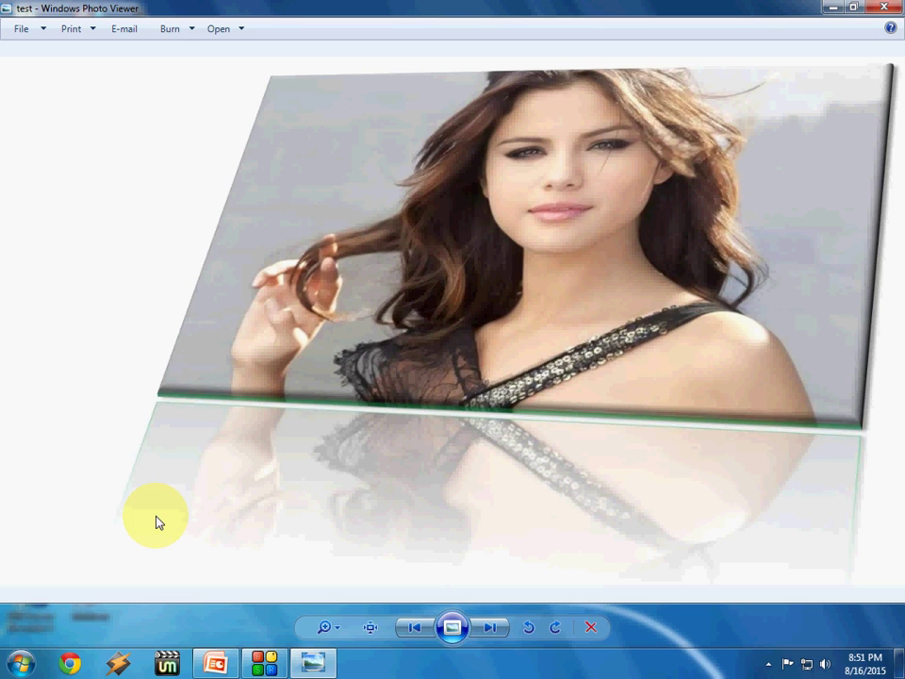